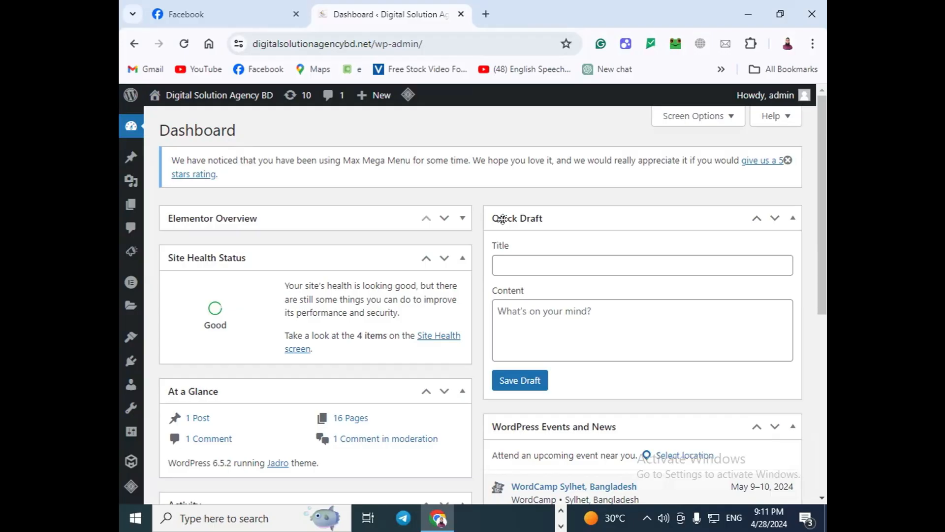
Step: Replace wp-admin/ in the site address with cpanel and load the cPanel login page
left_click(418, 45)
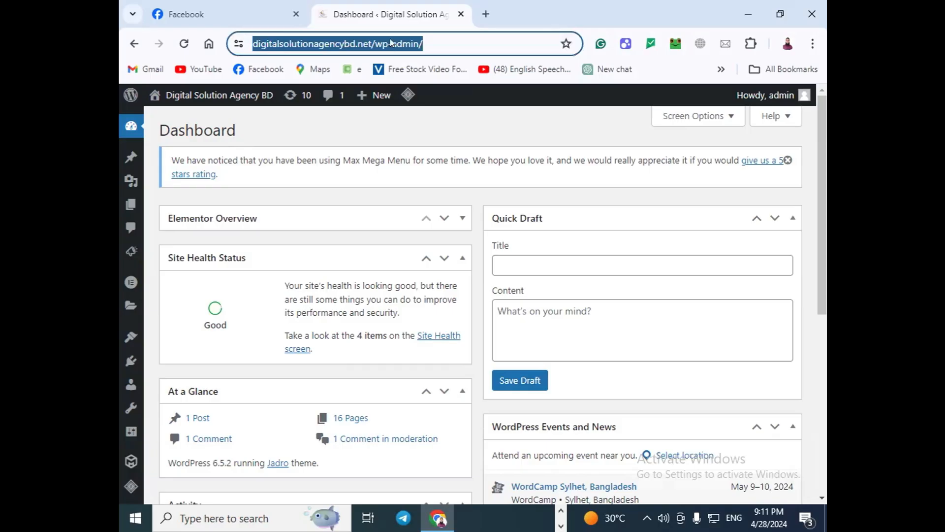
left_click(475, 43)
left_click_drag(476, 44, 425, 41)
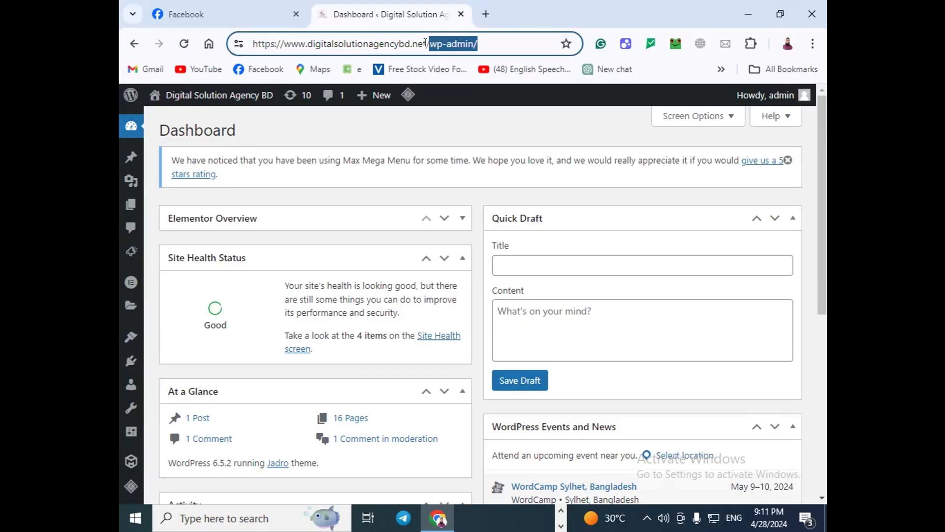
type("cpa")
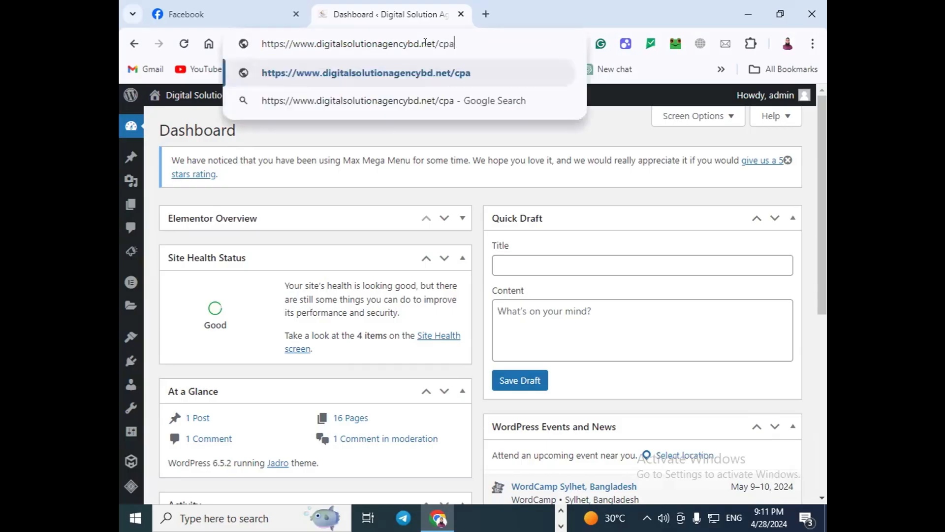
type("nel")
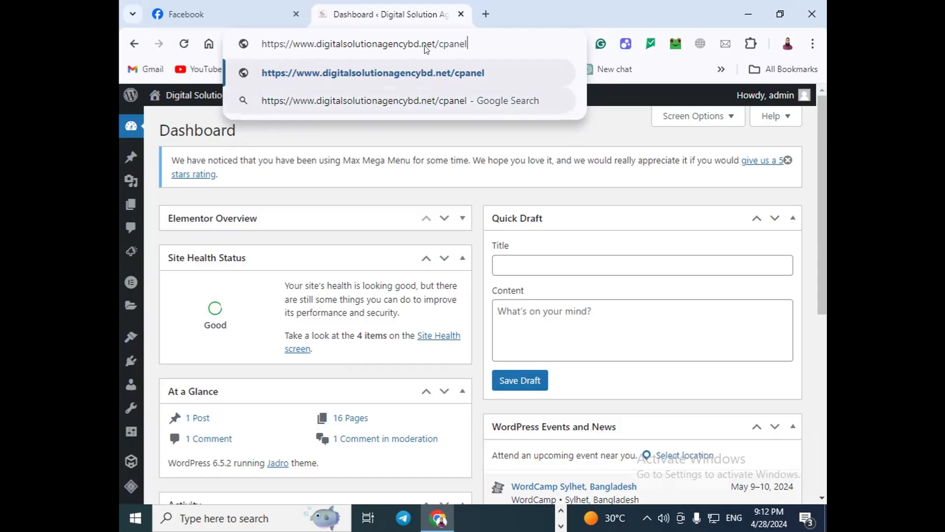
key("Return")
left_click(473, 42)
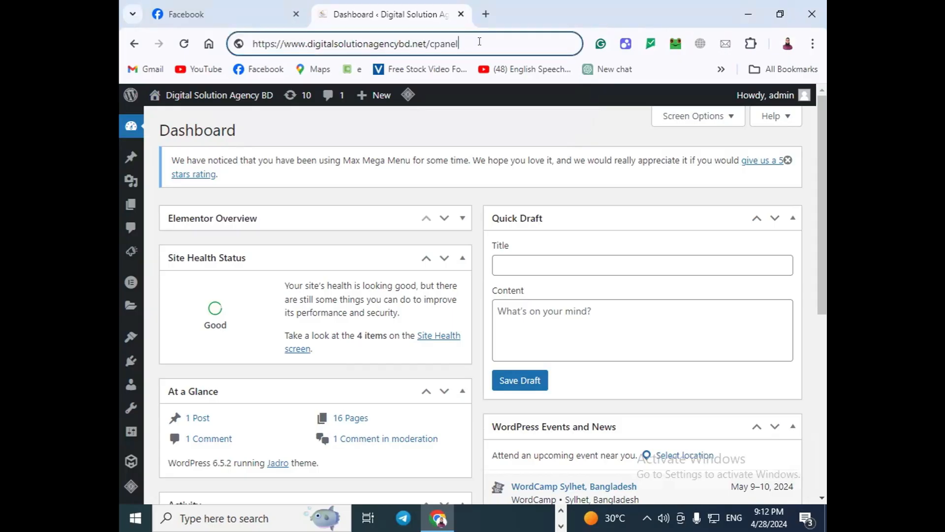
key("Return")
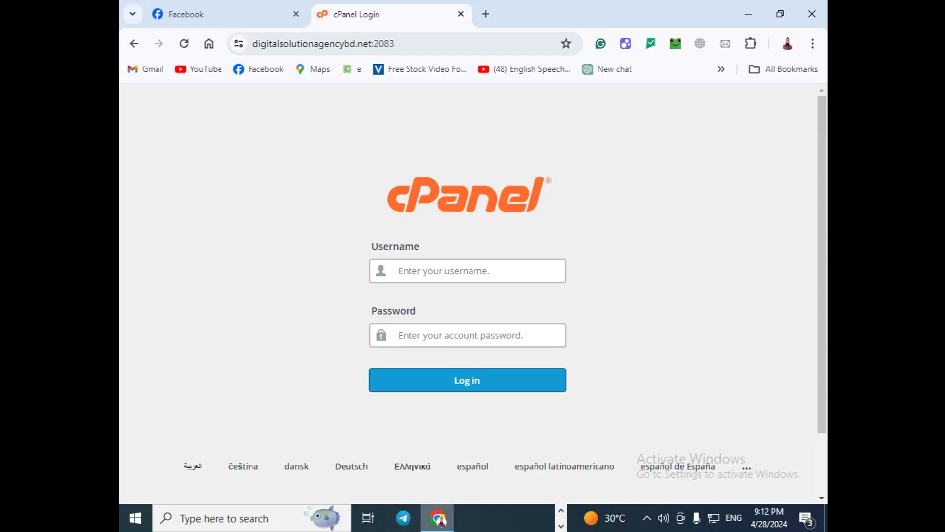
Step: Minimize Chrome to set the cPanel login page aside
left_click(437, 517)
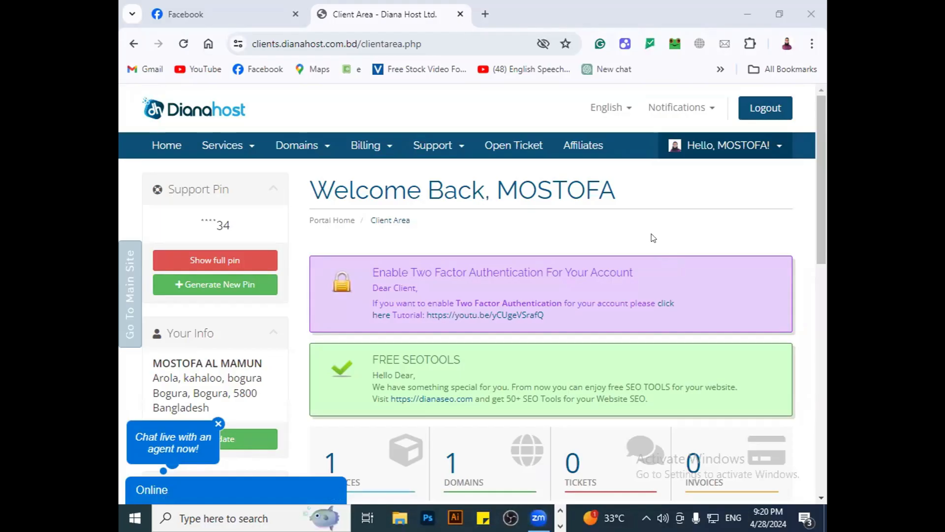
Step: Open the active digitalsolutionagencybd.net service under My Services and log in to cPanel
left_click(222, 144)
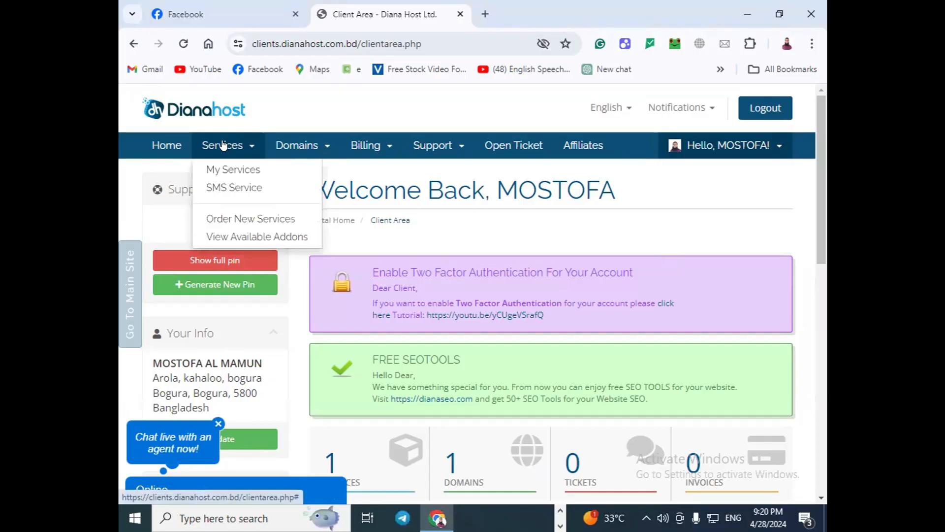
left_click(217, 169)
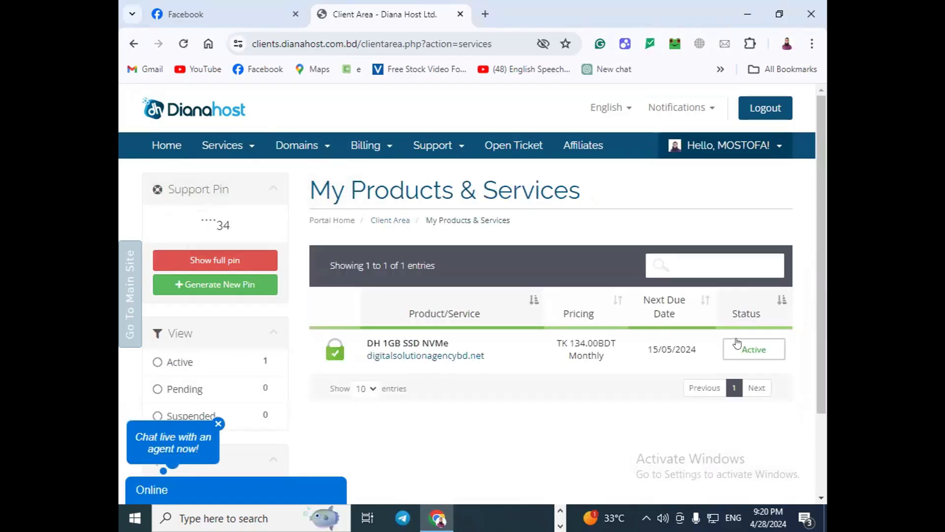
left_click(749, 350)
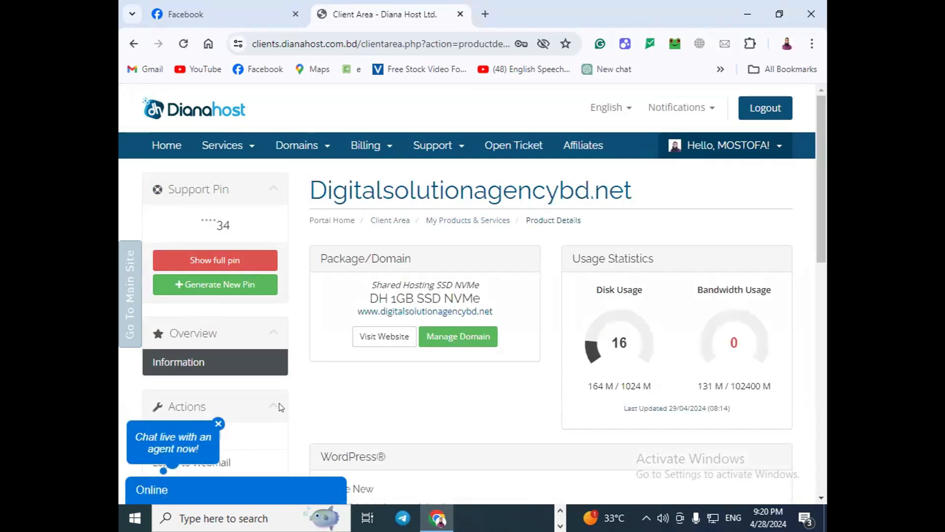
left_click(218, 425)
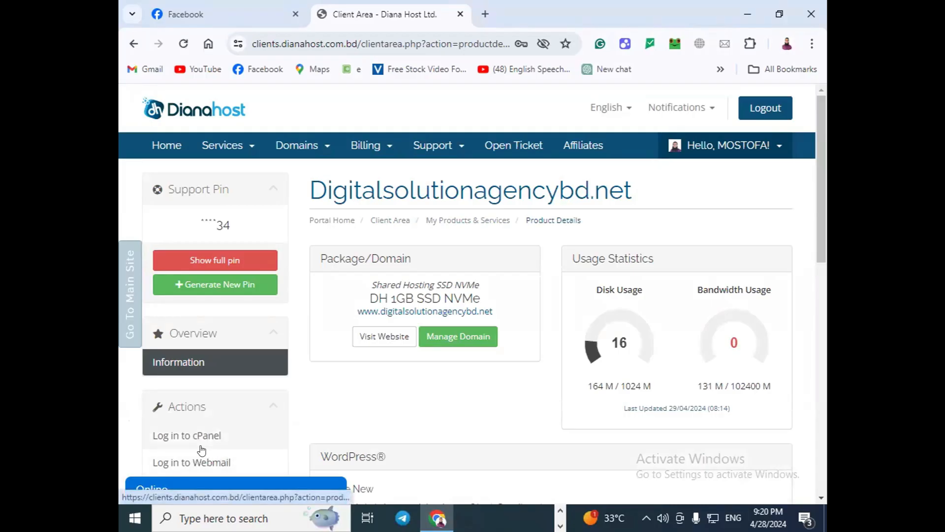
left_click(190, 430)
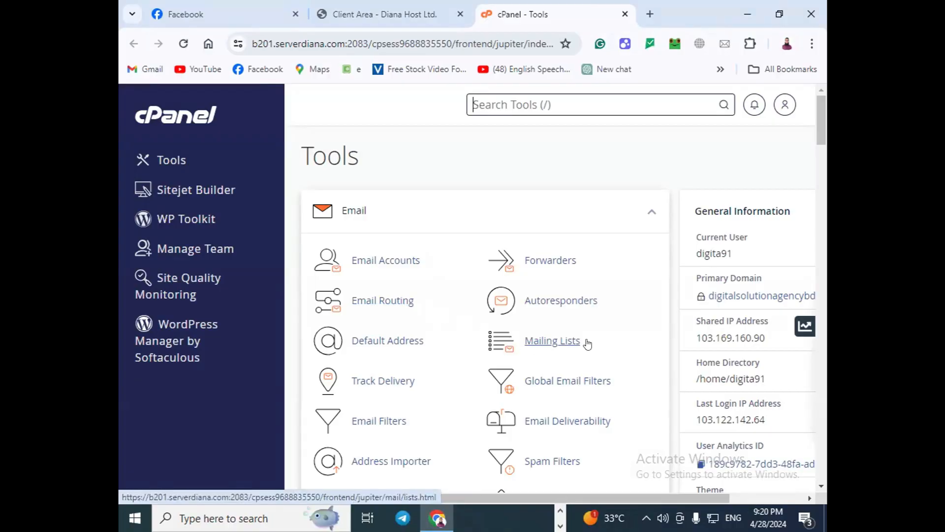
Step: Reach the Create an Email Account form through Email Accounts, after a detour into Mailing Lists
left_click(539, 341)
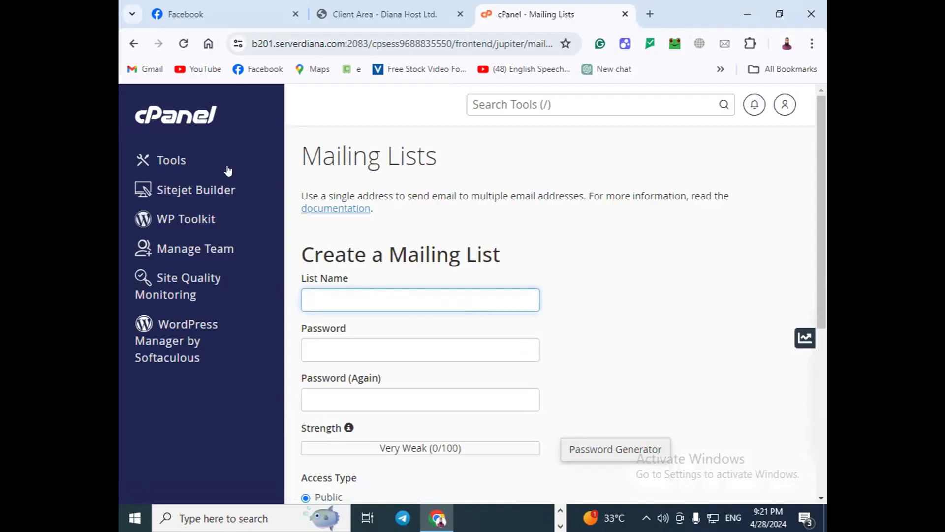
left_click(132, 43)
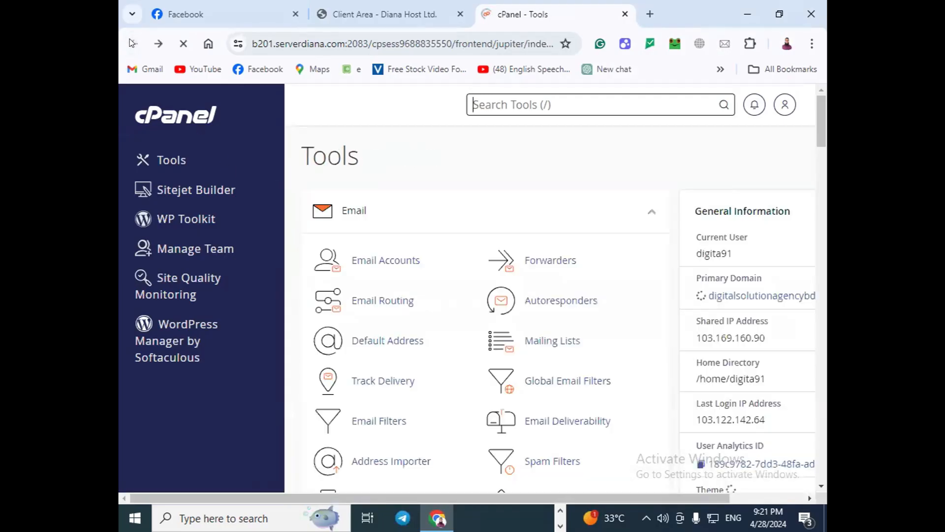
left_click(379, 261)
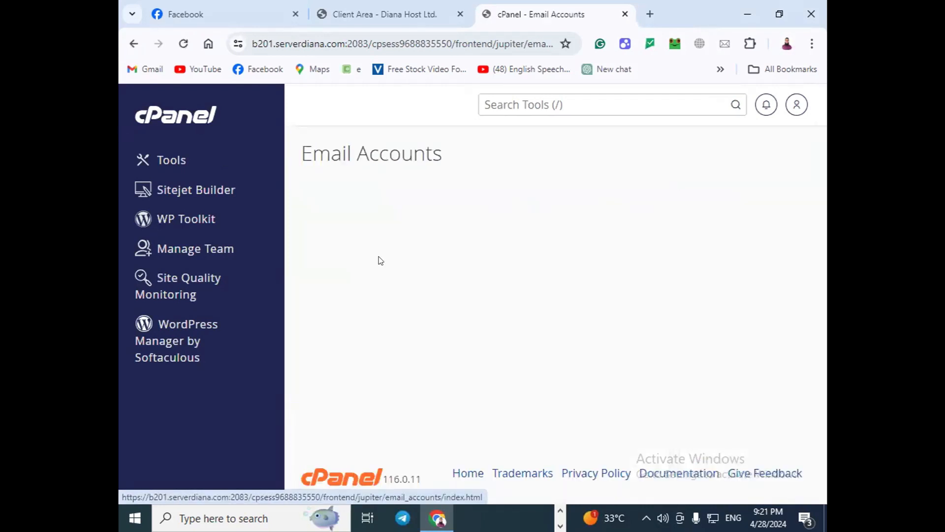
scroll(412, 338, "down", 2)
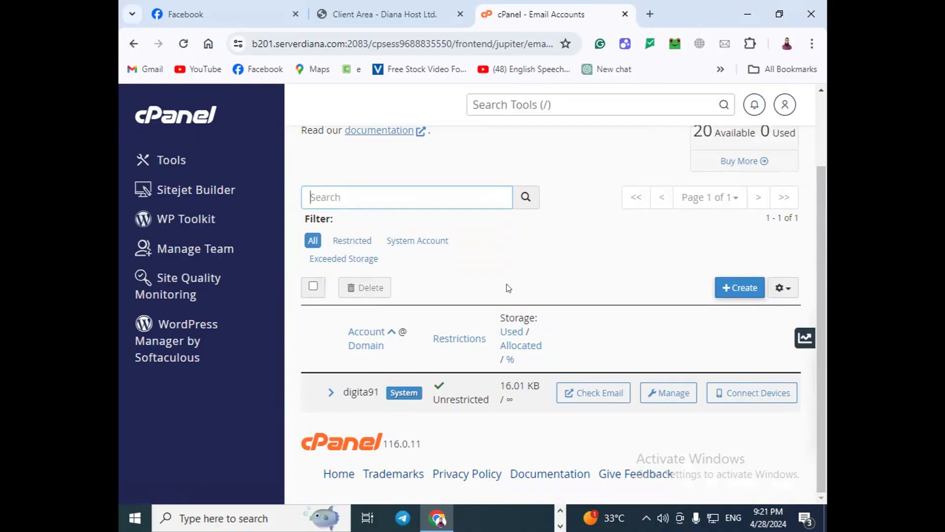
left_click(732, 286)
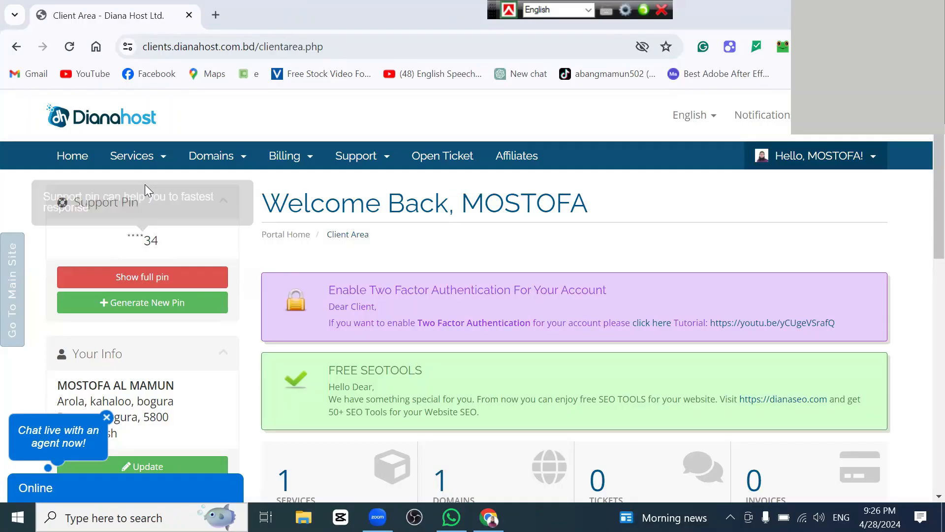
Step: Log in to cPanel again from the digitalsolutionagencybd.net service under My Services
left_click(124, 161)
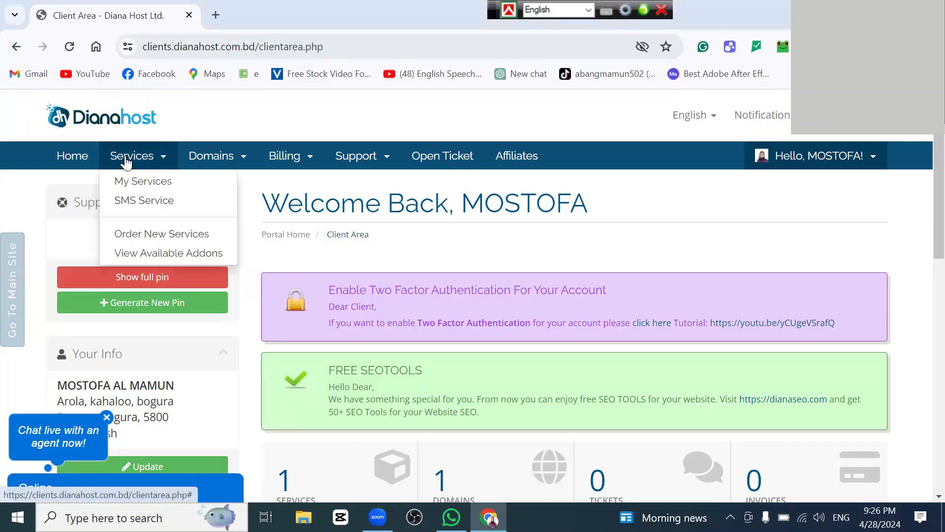
left_click(131, 183)
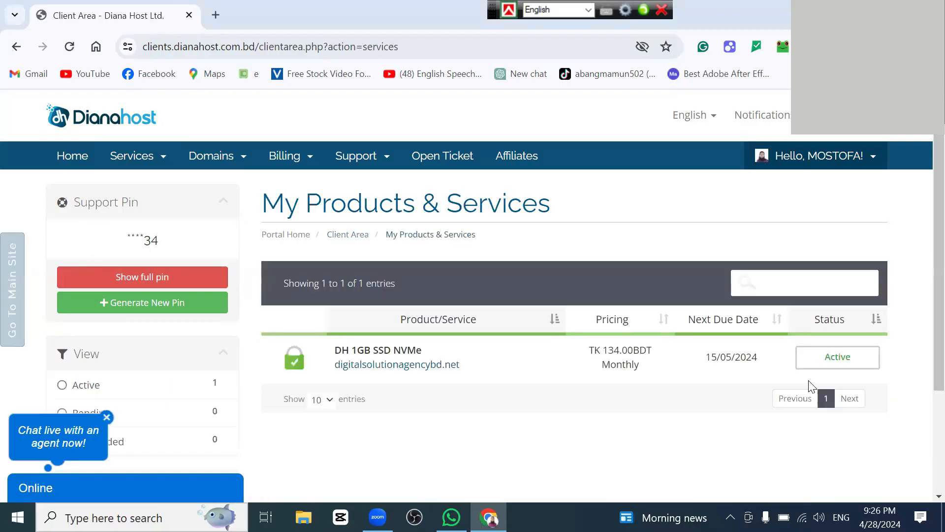
left_click(836, 361)
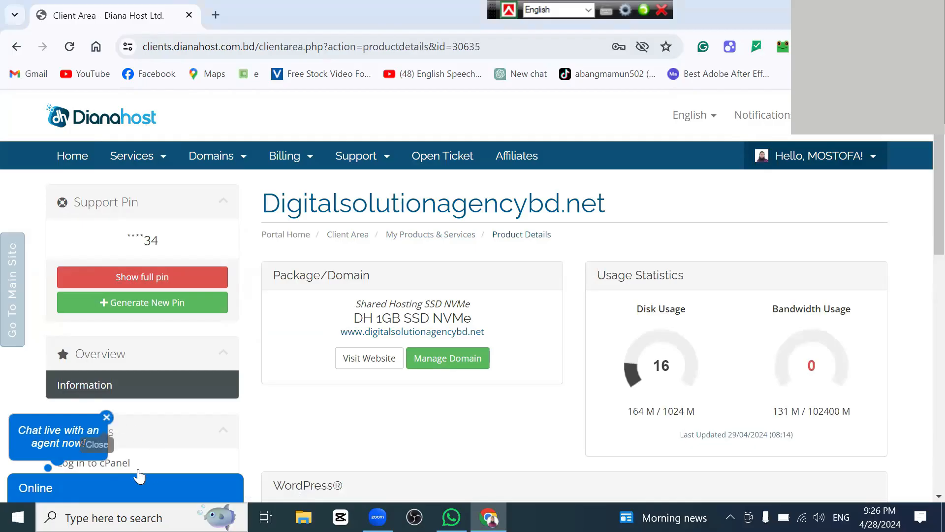
left_click(121, 466)
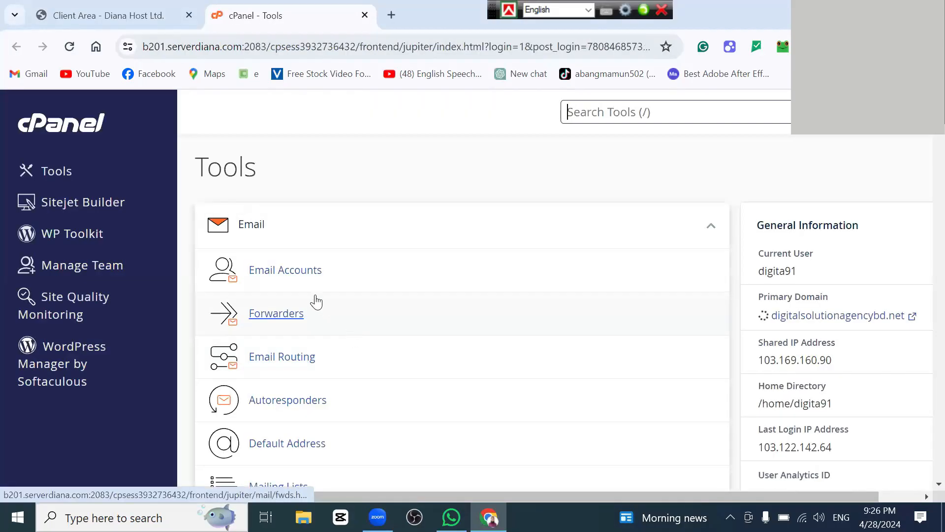
left_click(283, 272)
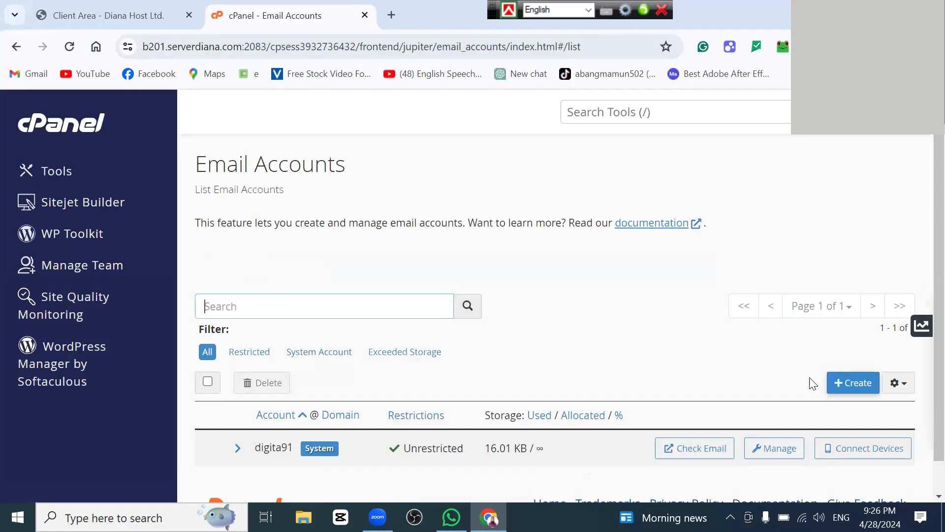
left_click(853, 385)
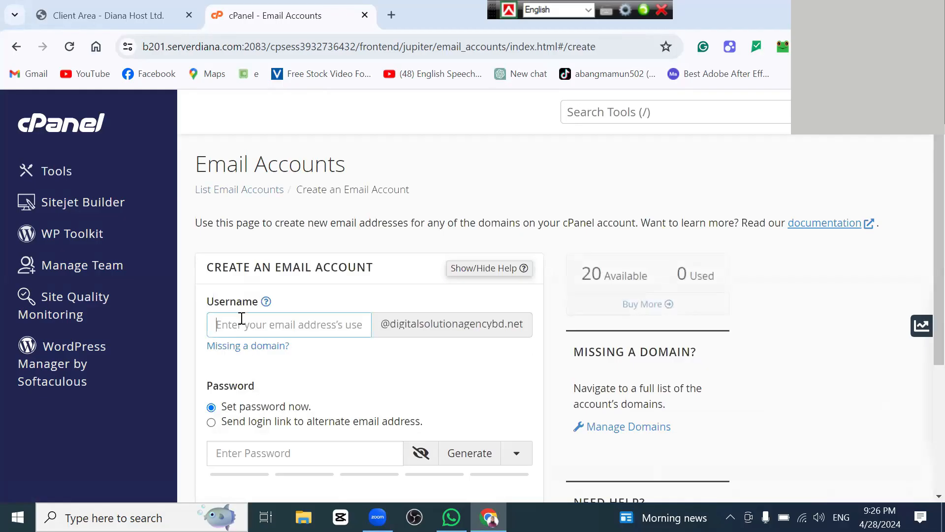
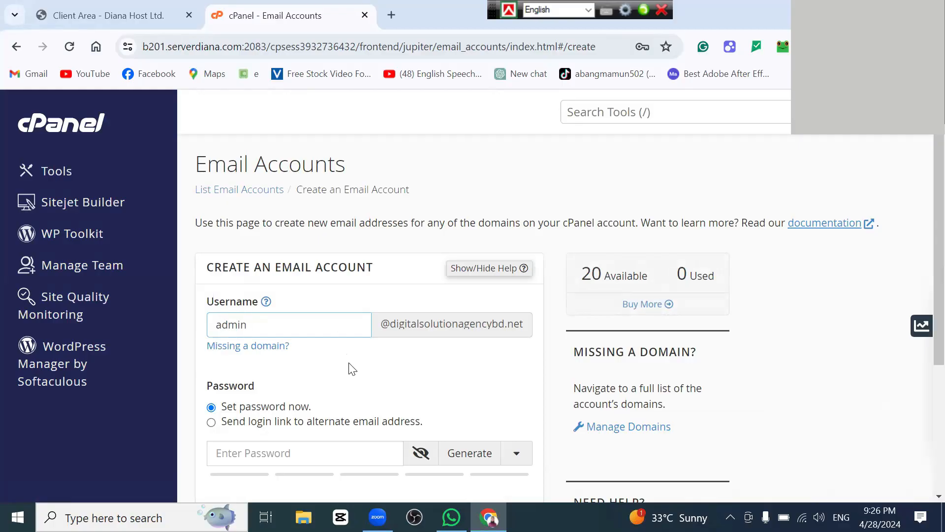
scroll(356, 366, "down", 1)
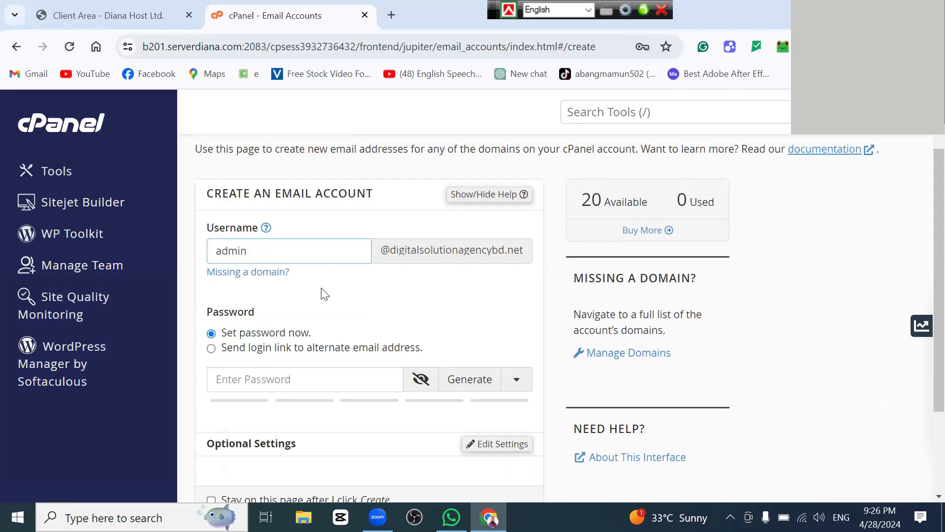
left_click(264, 376)
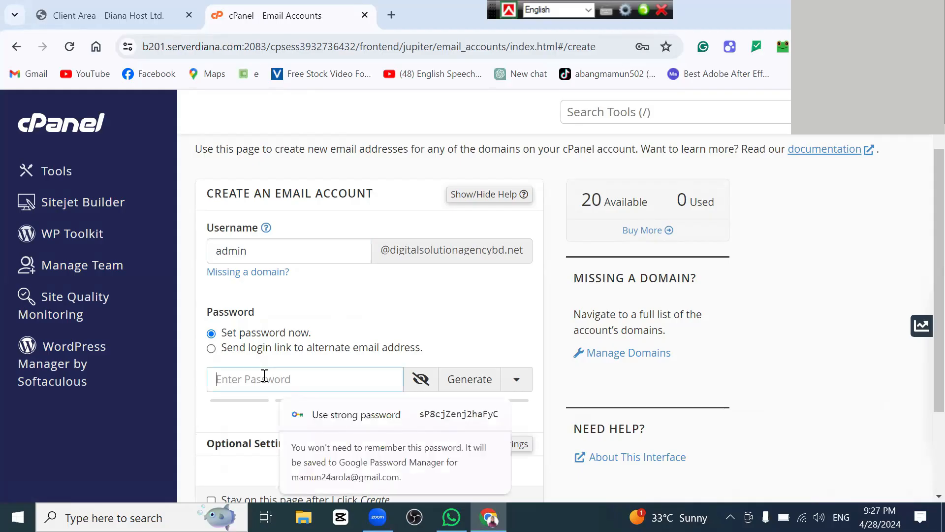
left_click(429, 301)
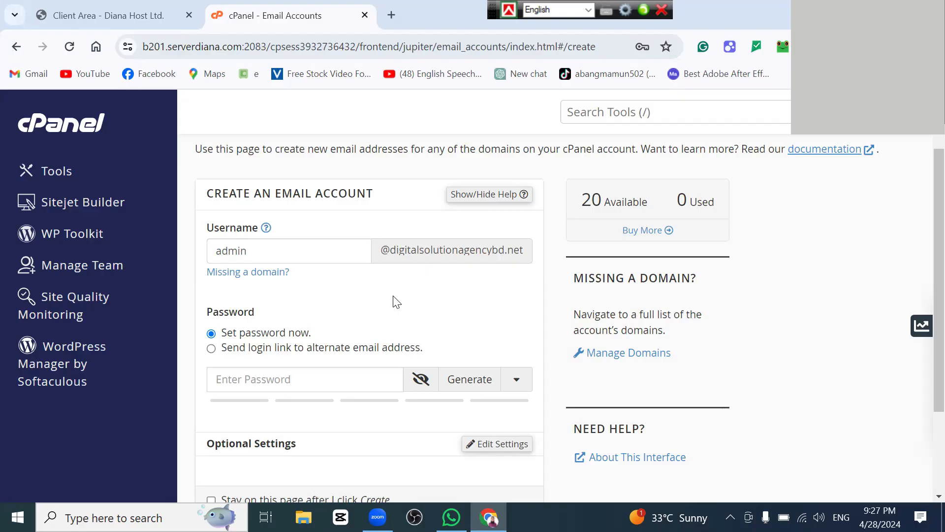
Step: Enter a password reaching strength 71, above the required 65
left_click(278, 375)
type("•••")
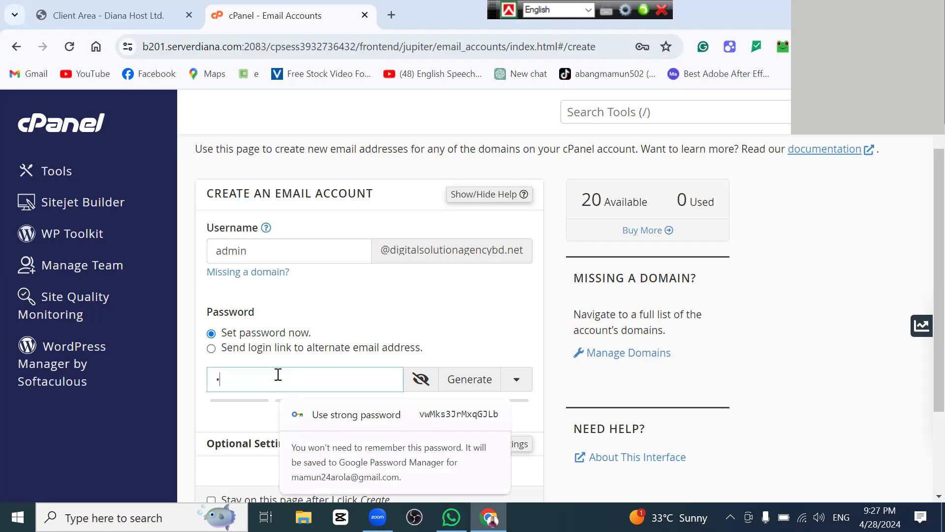
type("••••••")
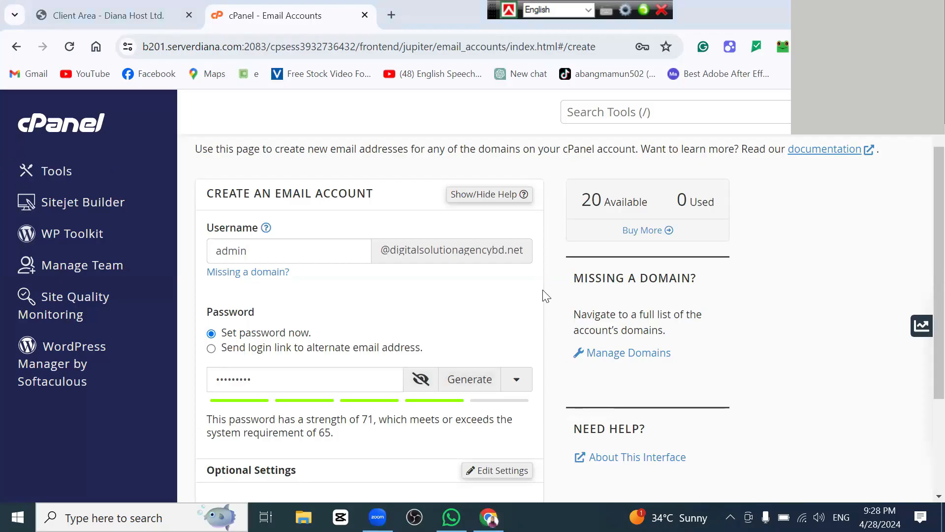
scroll(507, 313, "down", 3)
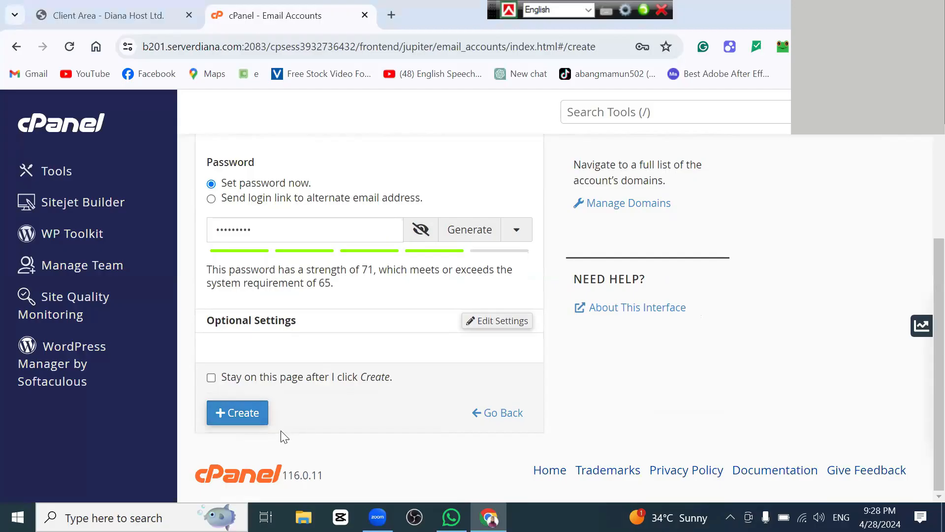
Step: Create the admin mailbox with 'Stay on this page after I click Create' ticked
left_click(211, 378)
left_click(240, 414)
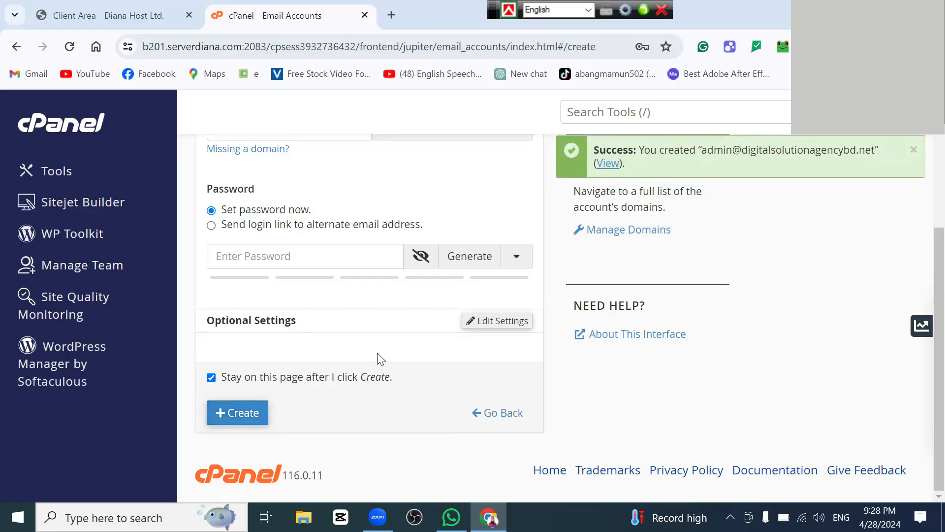
scroll(378, 358, "up", 4)
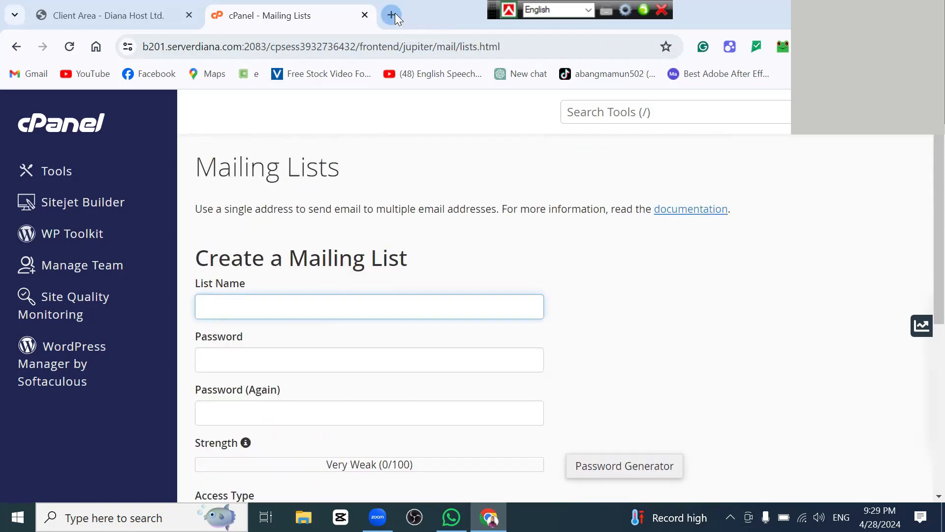
Step: Detach cPanel into its own window and open the Gmail inbox in a new tab
left_click(392, 15)
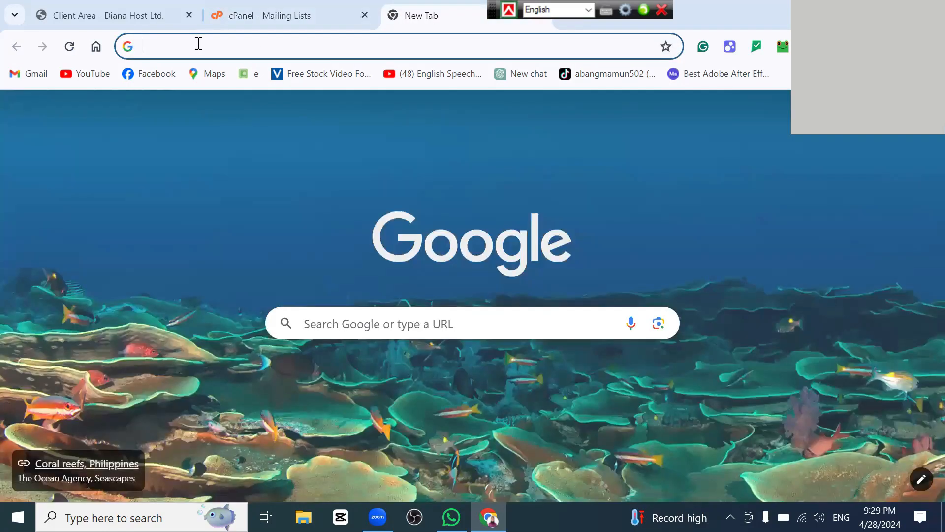
left_click(198, 44)
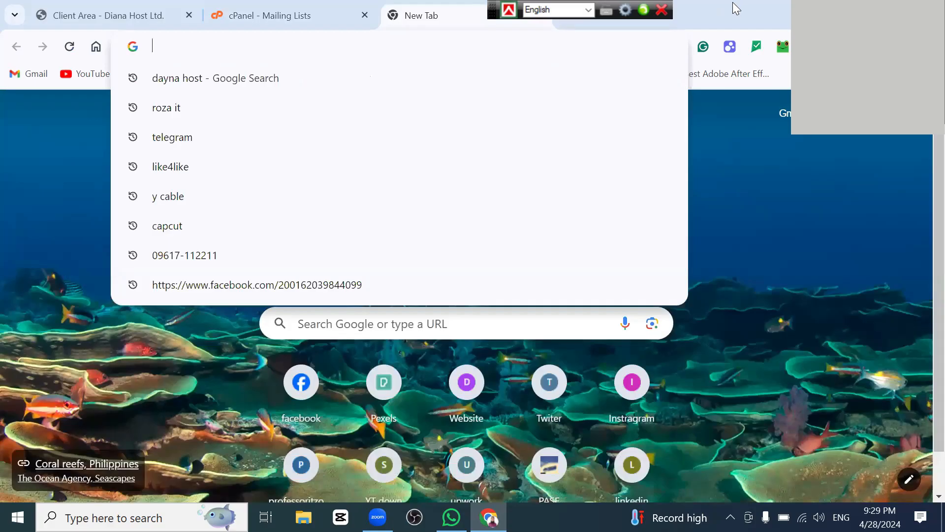
left_click_drag(368, 7, 348, 52)
left_click_drag(605, 29, 603, 140)
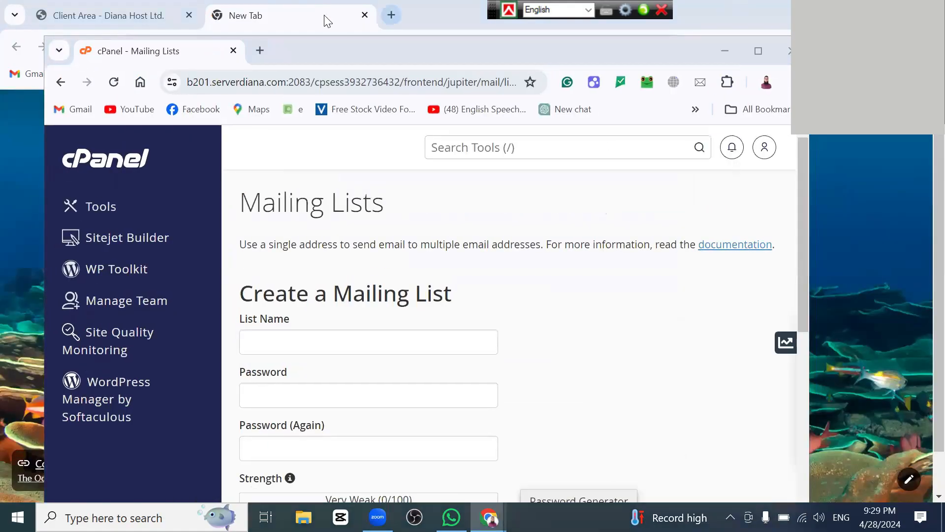
left_click(325, 19)
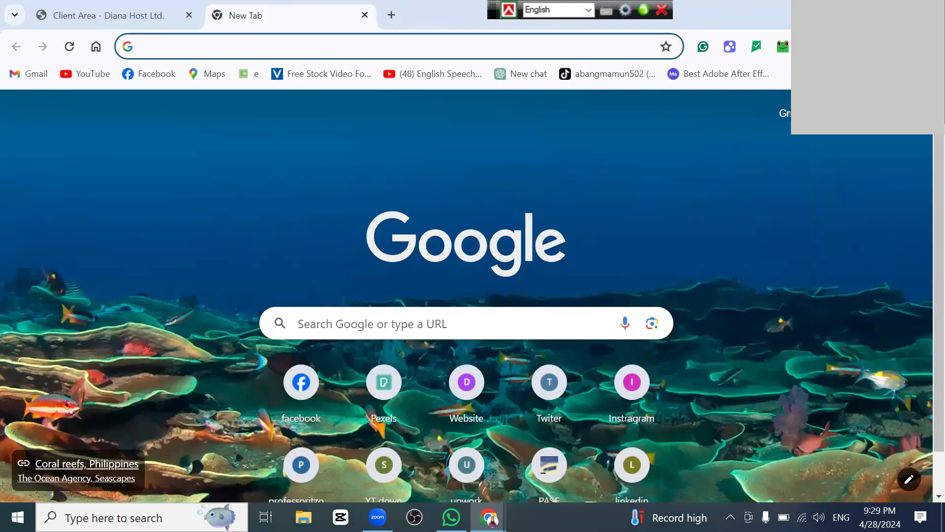
left_click(786, 114)
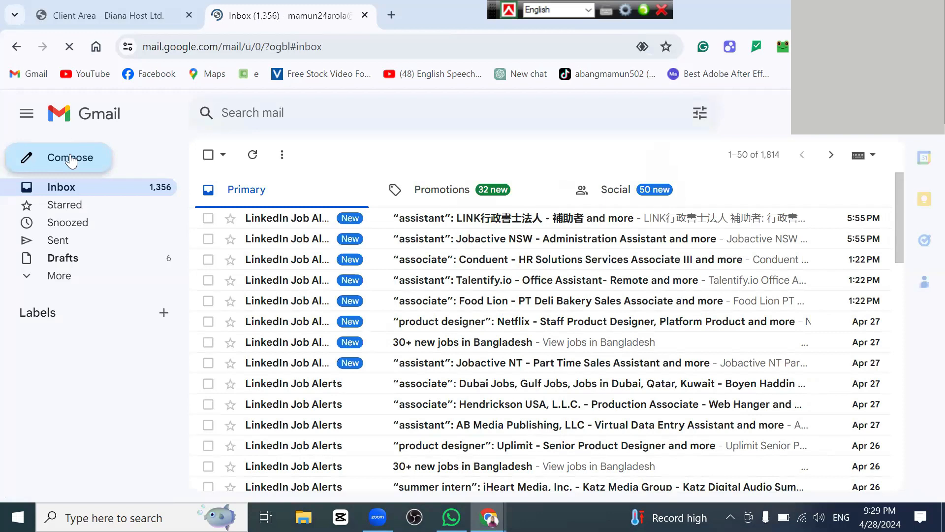
Step: Start a new Gmail message addressed to admin, then switch to the Client Area tab
left_click(72, 160)
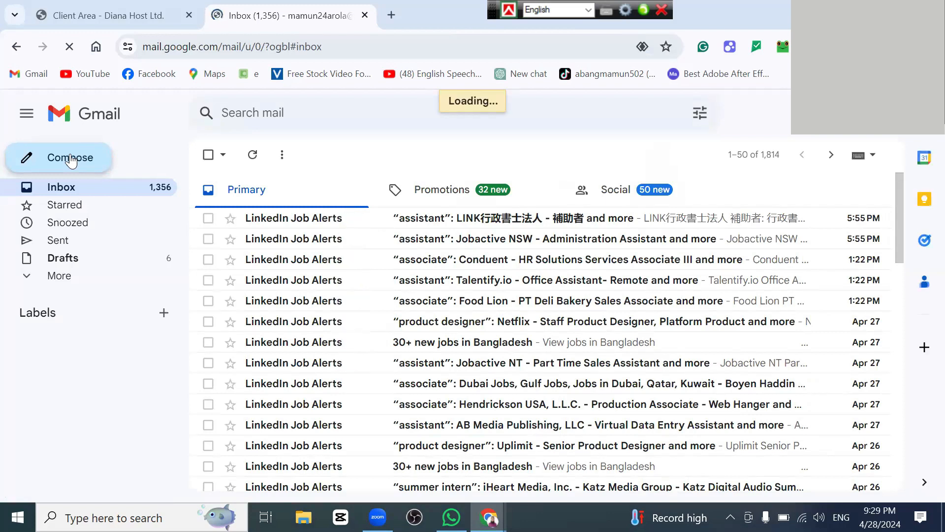
left_click(574, 217)
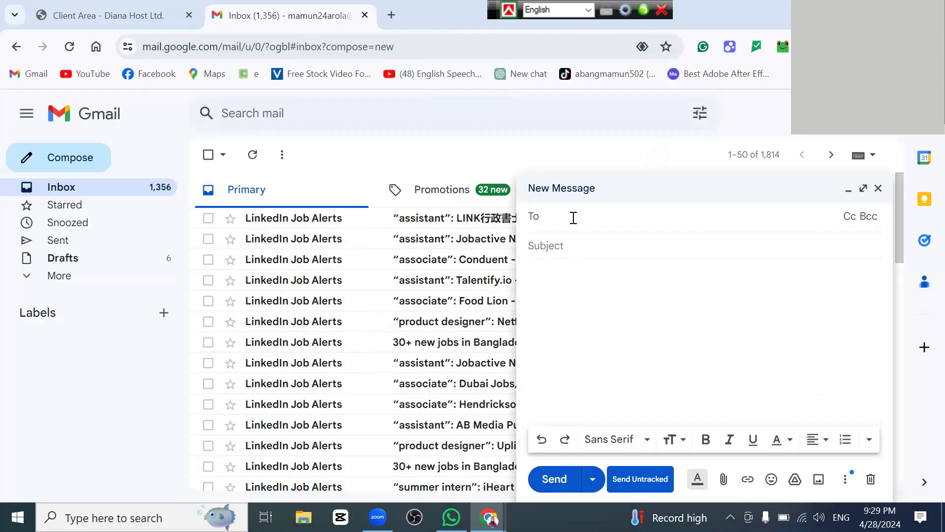
key("ctrl+shift+Tab")
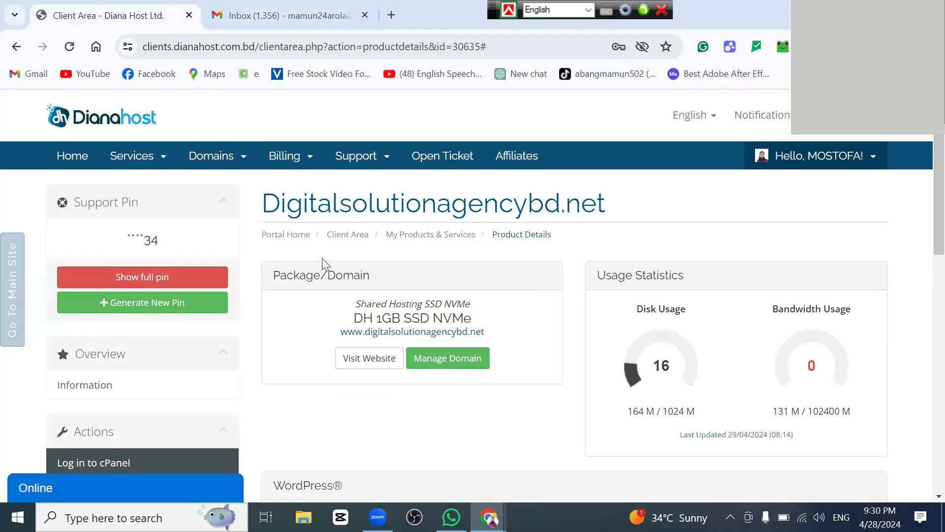
scroll(322, 258, "down", 4)
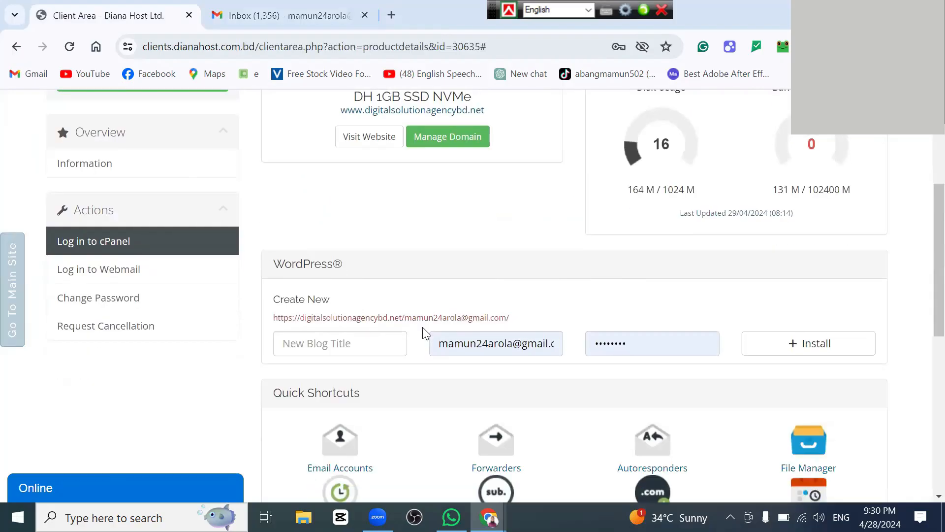
scroll(466, 373, "down", 3)
scroll(466, 373, "up", 3)
scroll(421, 351, "up", 5)
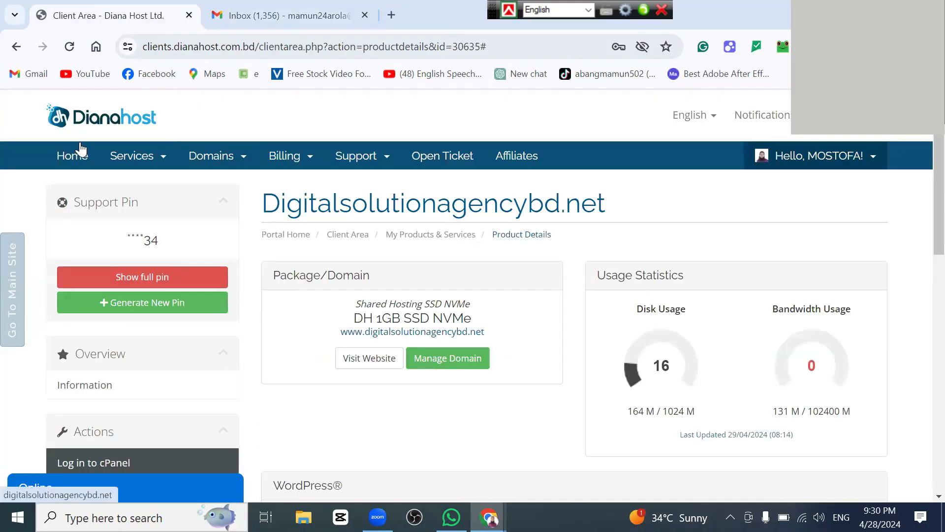
scroll(179, 298, "down", 3)
scroll(178, 298, "down", 6)
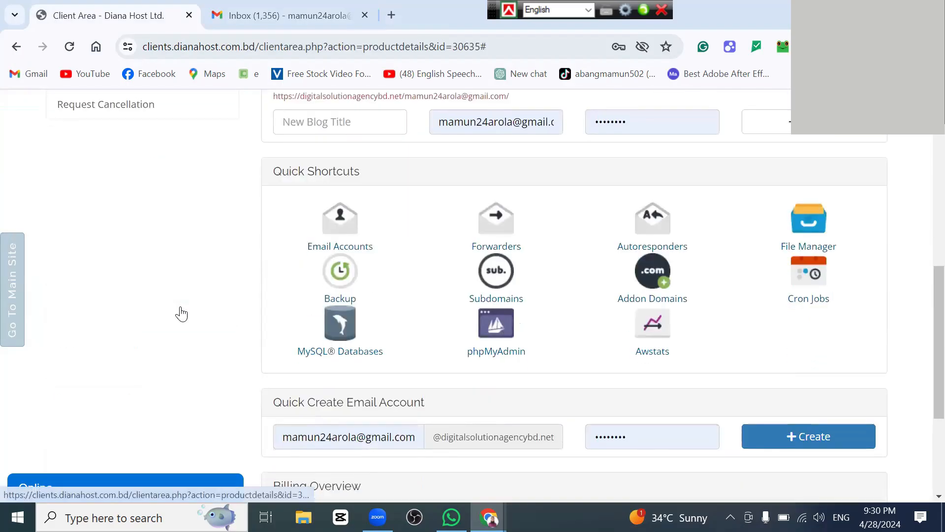
scroll(156, 418, "down", 2)
scroll(156, 418, "down", 2)
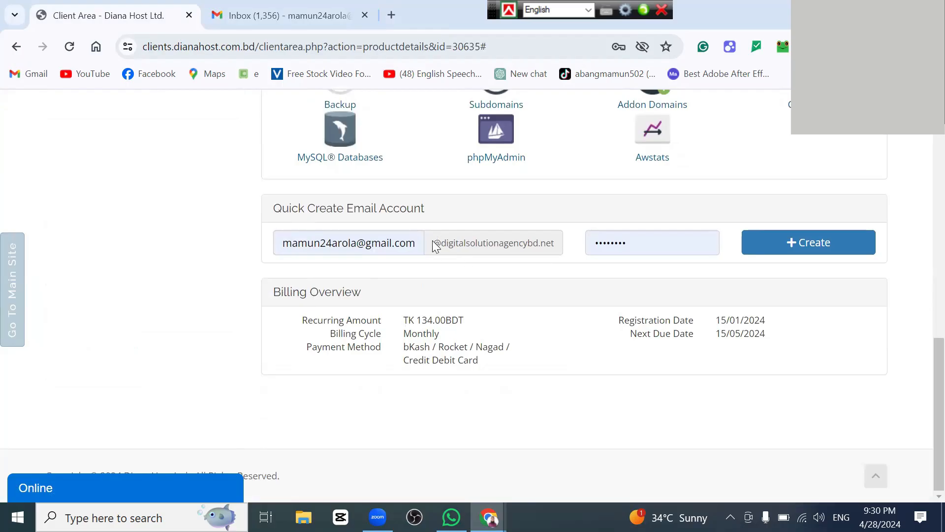
left_click_drag(433, 242, 586, 260)
key("ctrl+c")
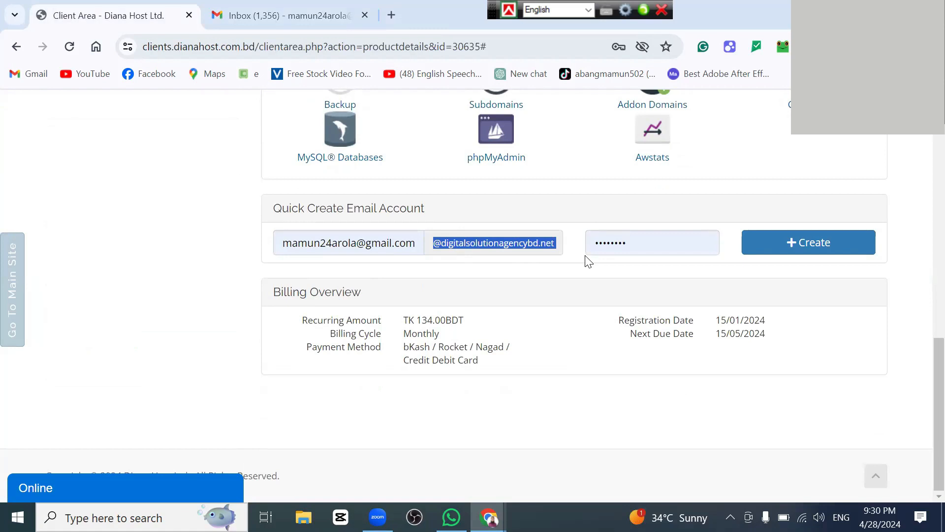
left_click(313, 14)
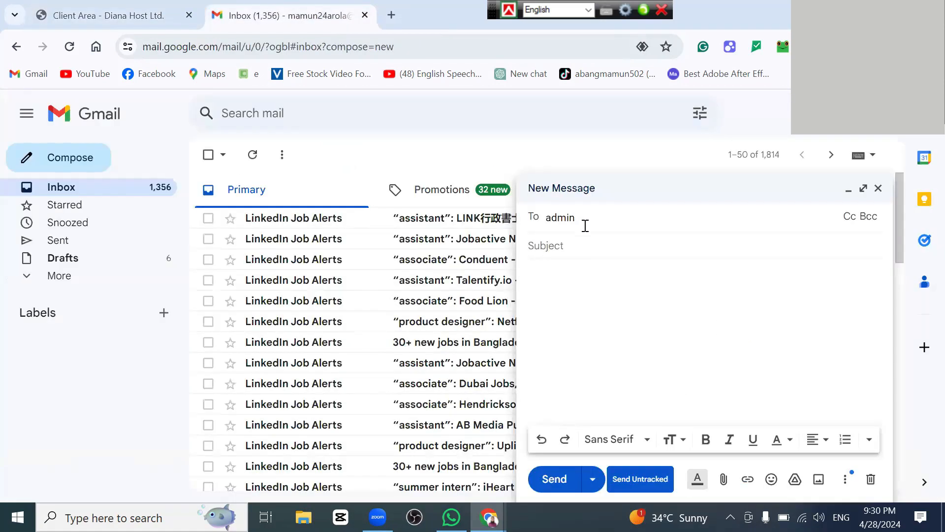
Step: Address the email to the new admin mailbox, add a 'hell…' greeting subject and short 'Ho' body, and send it
key("ctrl+v")
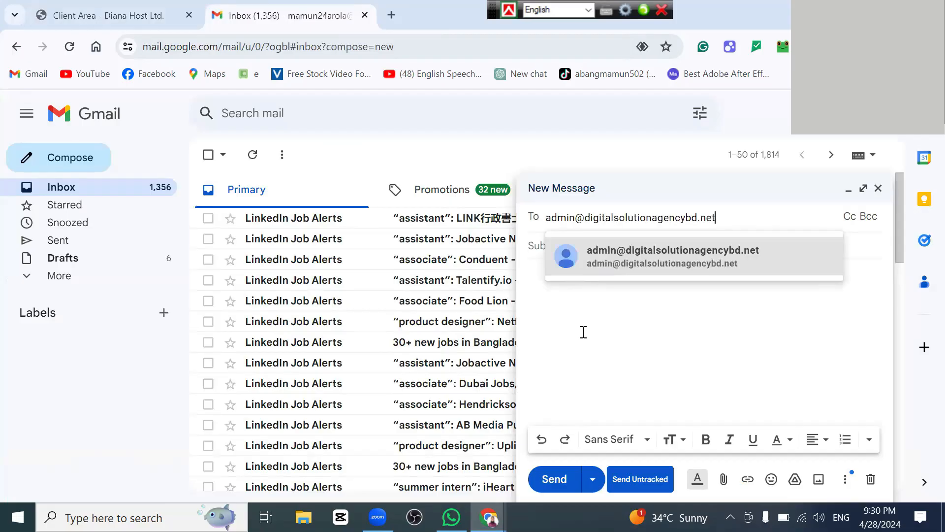
left_click(643, 256)
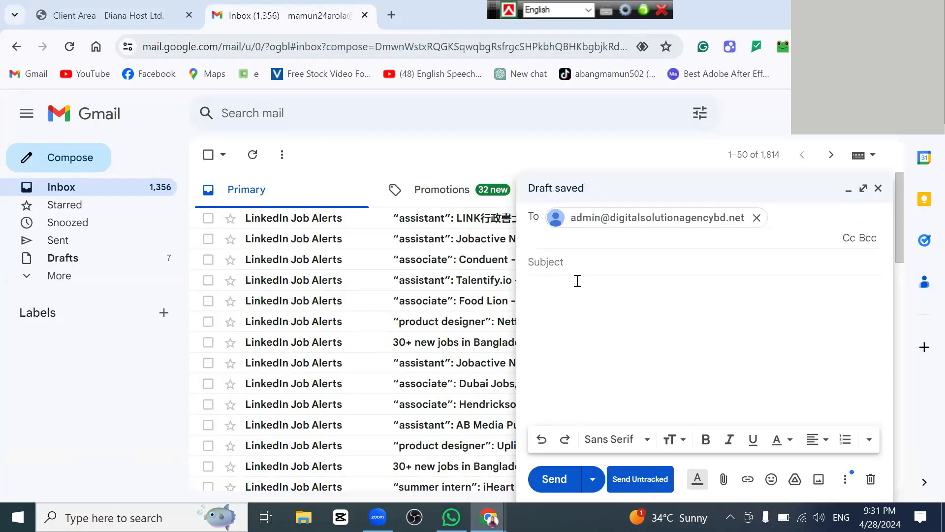
left_click(553, 262)
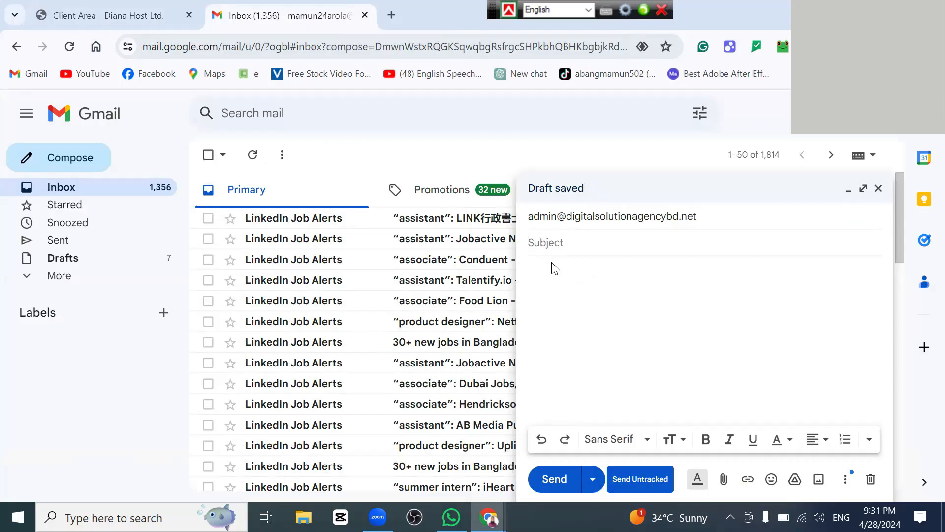
type("hello Mostofa")
left_click(561, 293)
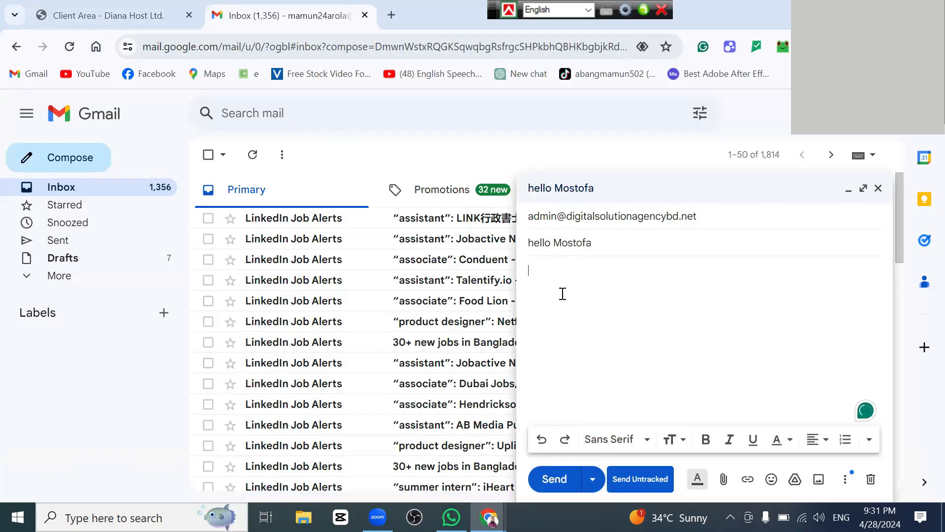
type("How")
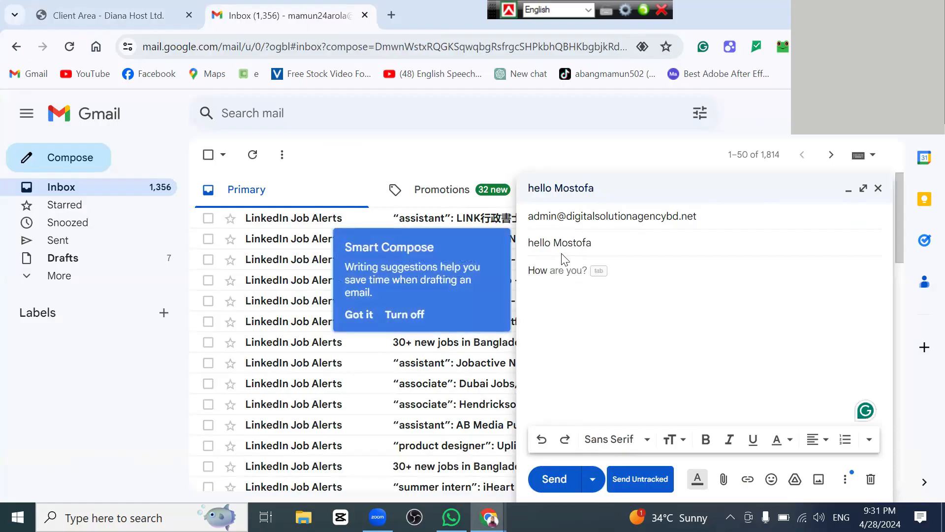
key("ctrl+b")
left_click(555, 479)
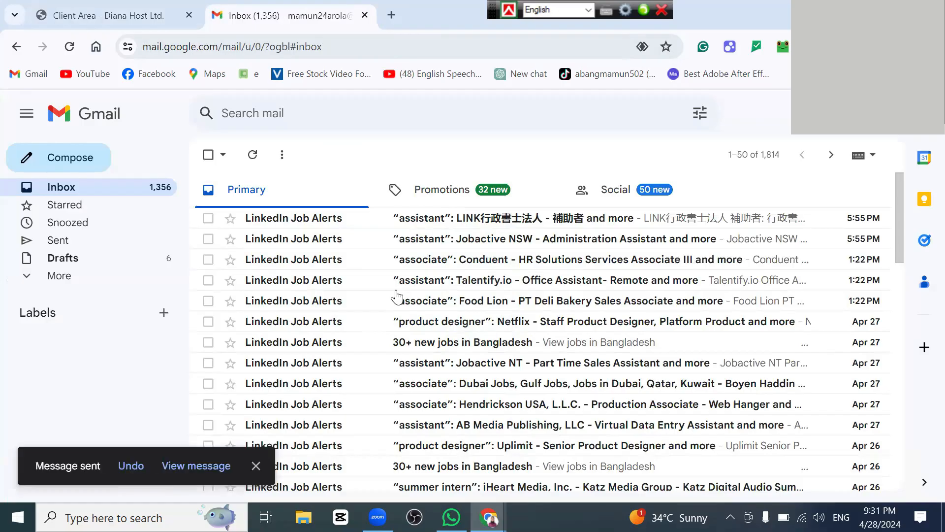
Step: Back in the client area, open Email Accounts and choose Check Email for the admin account
left_click(117, 15)
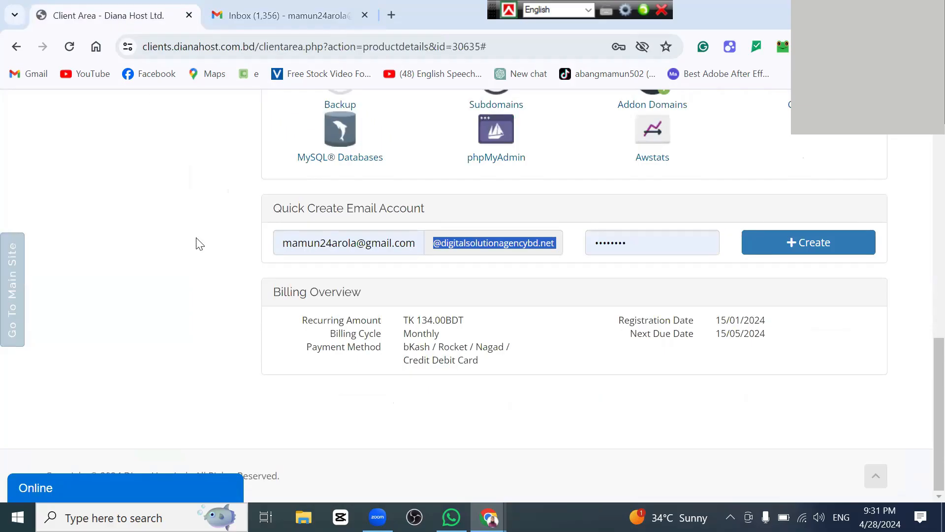
scroll(200, 243, "up", 1)
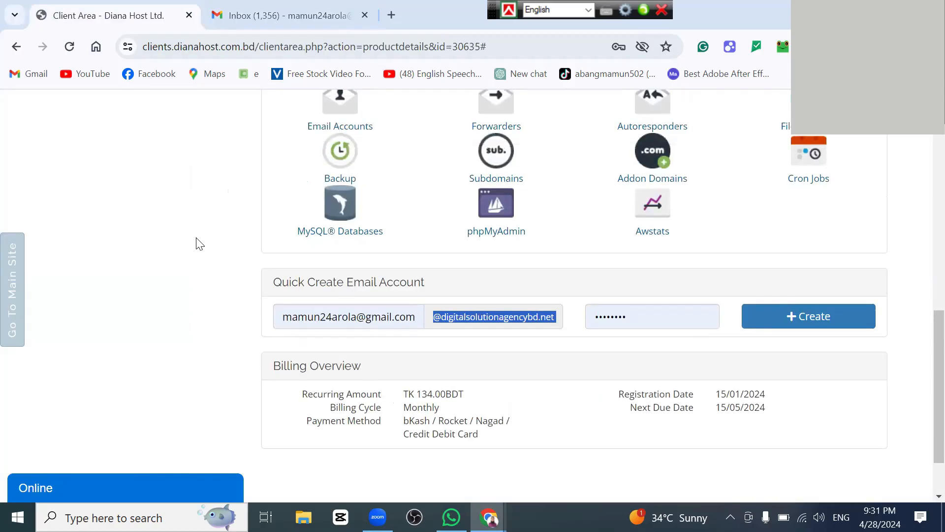
scroll(200, 243, "up", 2)
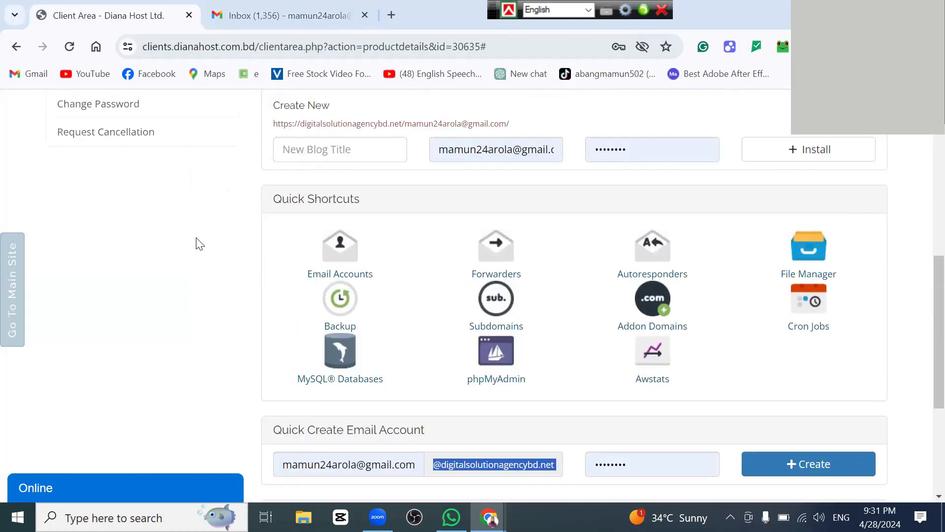
left_click(338, 256)
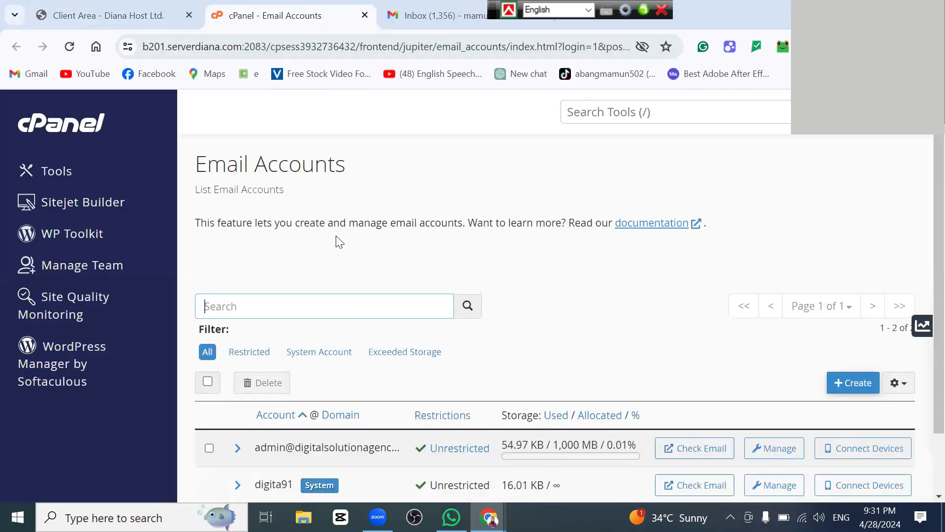
scroll(340, 241, "down", 2)
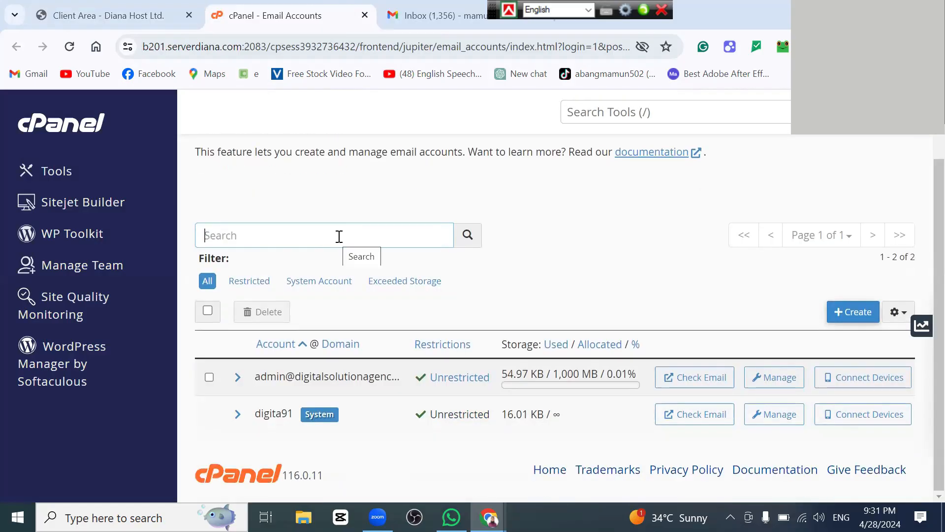
left_click(701, 382)
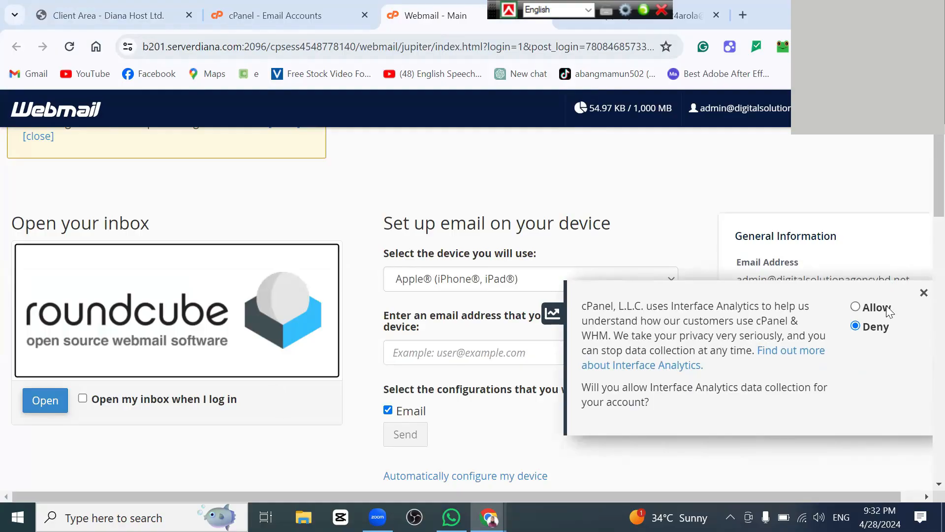
Step: Dismiss the consent notice, open Roundcube, and read the client configuration message (IMAP 993, POP3 995, SMTP 465)
left_click(923, 292)
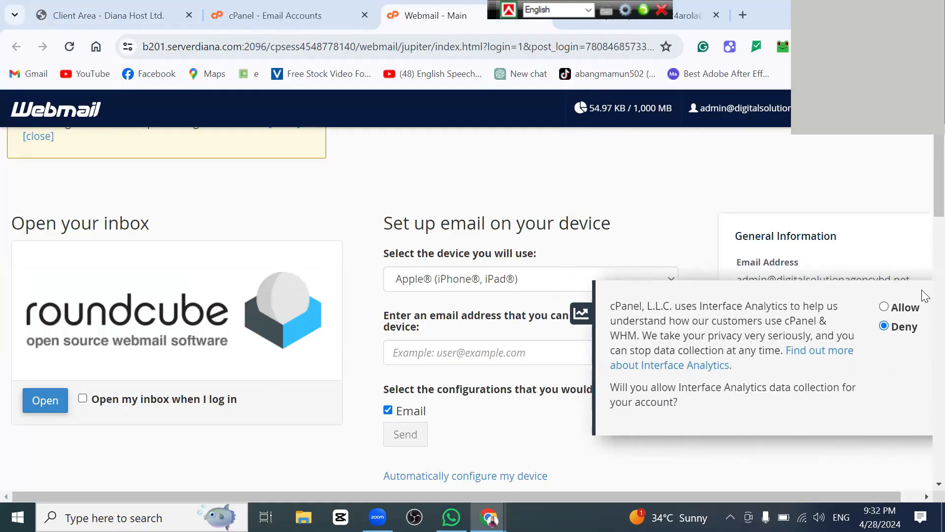
left_click(42, 401)
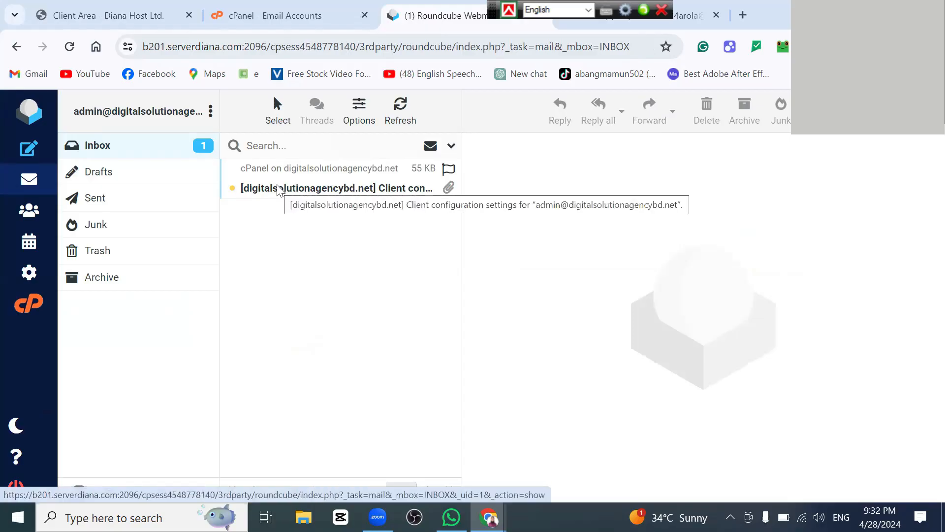
left_click(276, 190)
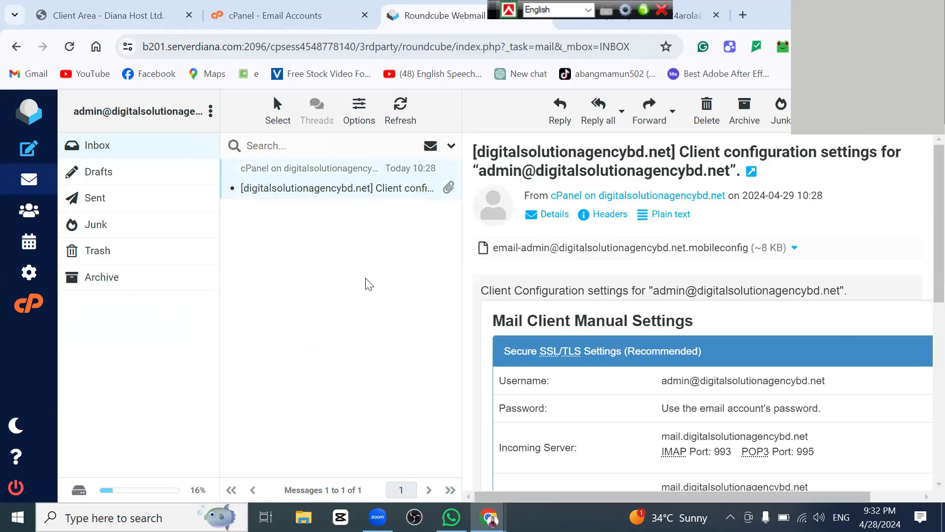
scroll(640, 379, "down", 3)
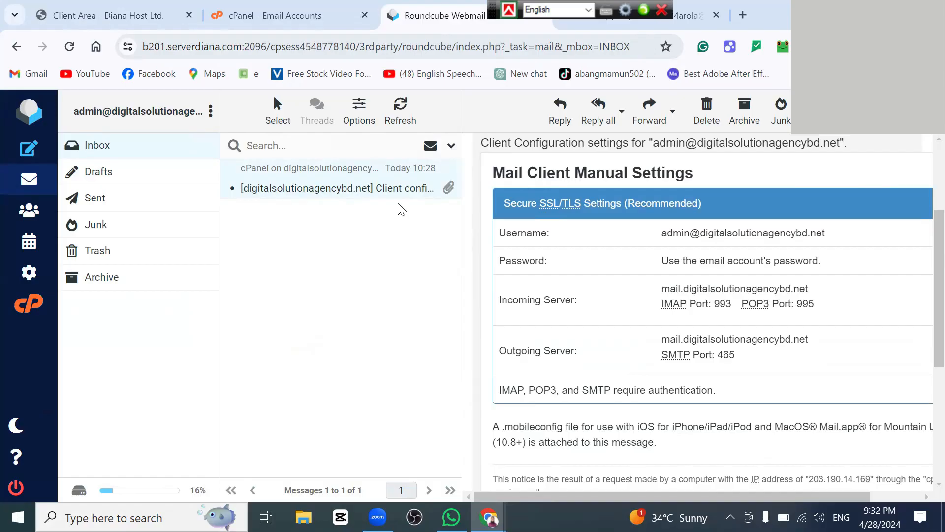
Step: Refresh the Inbox, glance at Trash, and open the new Gmail greeting message in the admin inbox
left_click(107, 148)
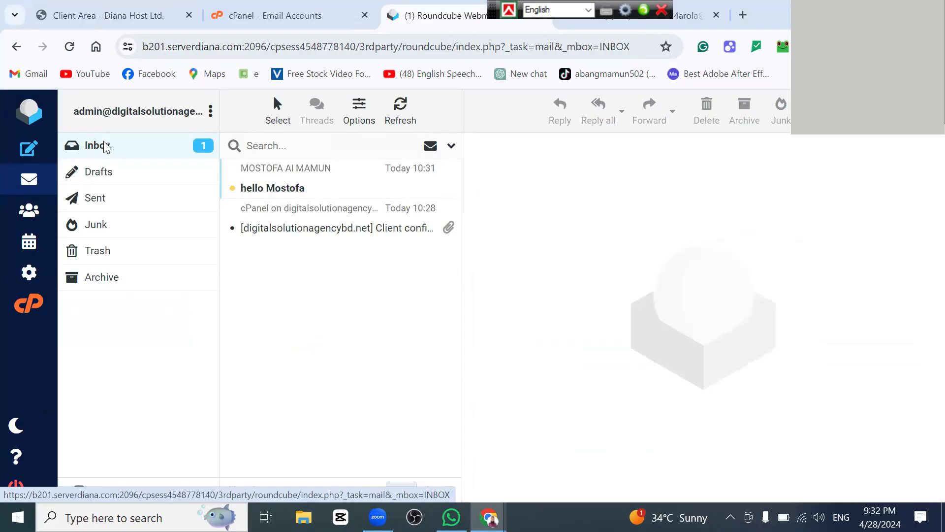
left_click(270, 189)
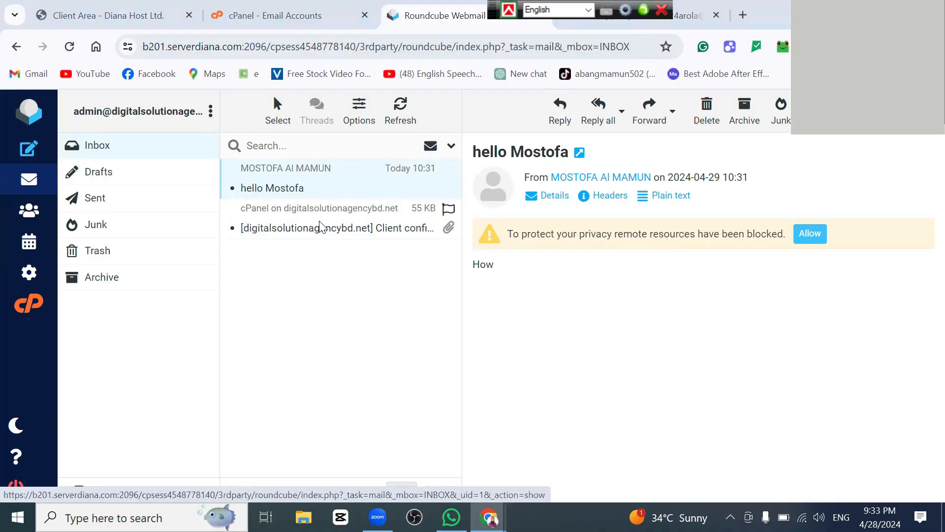
left_click(193, 256)
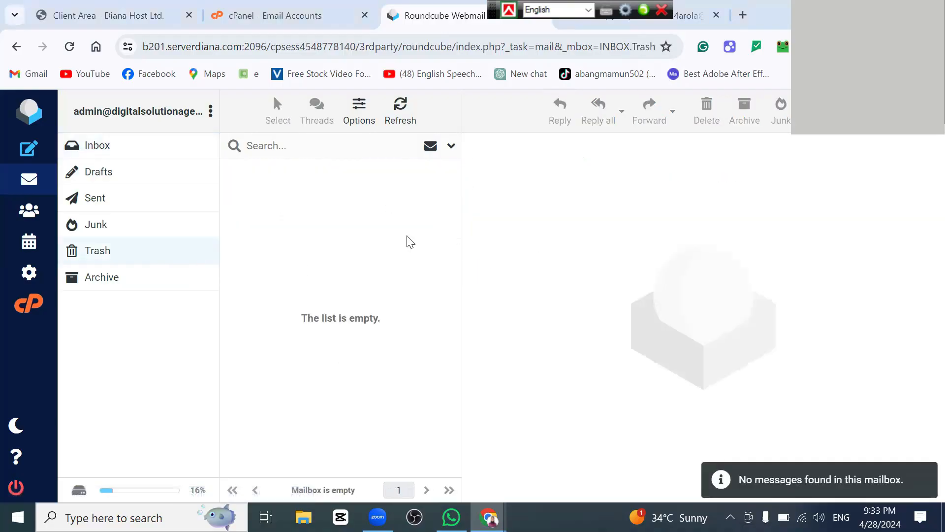
left_click(16, 48)
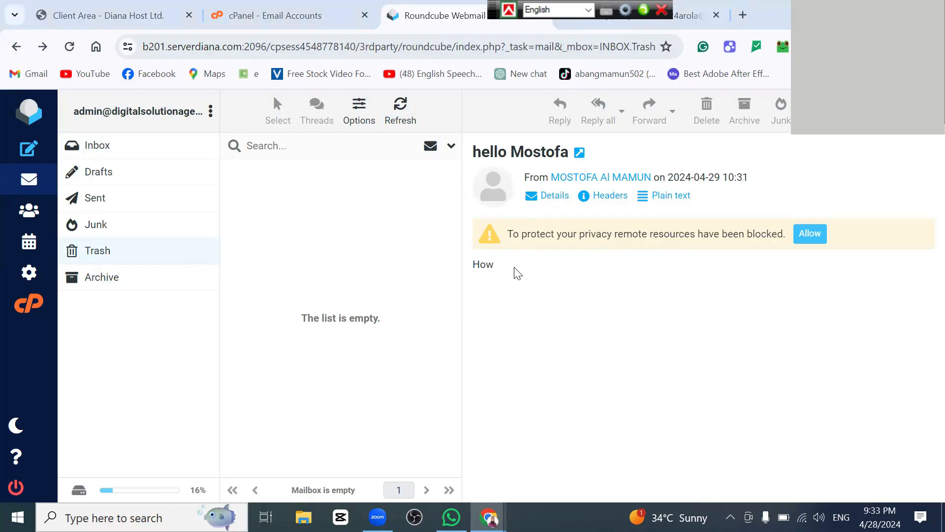
left_click(101, 146)
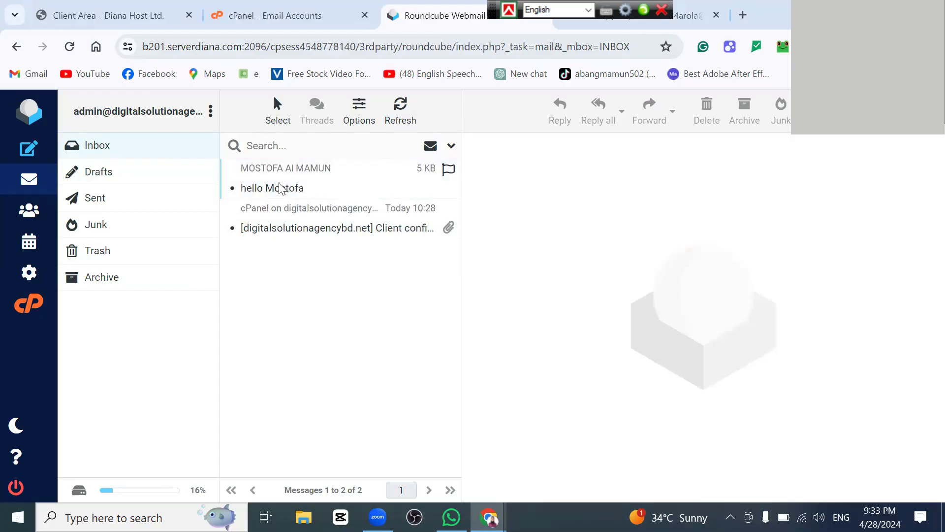
left_click(274, 190)
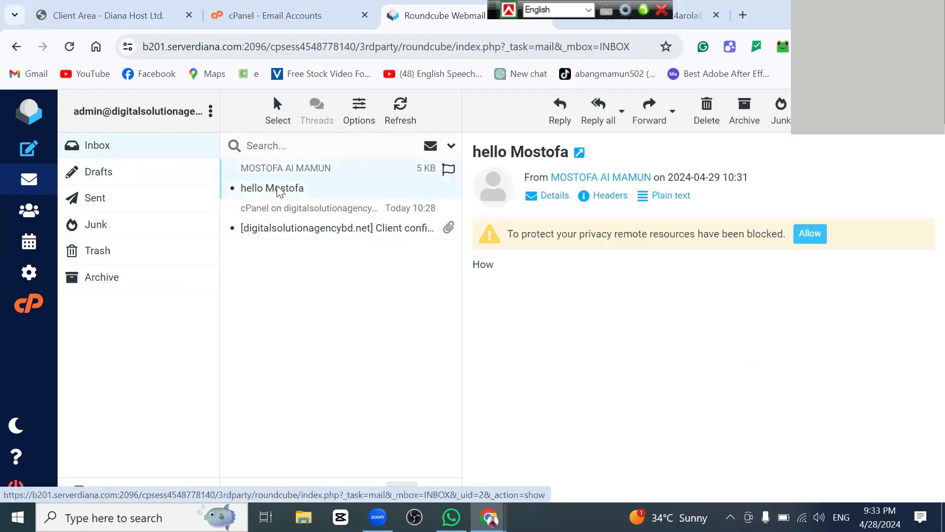